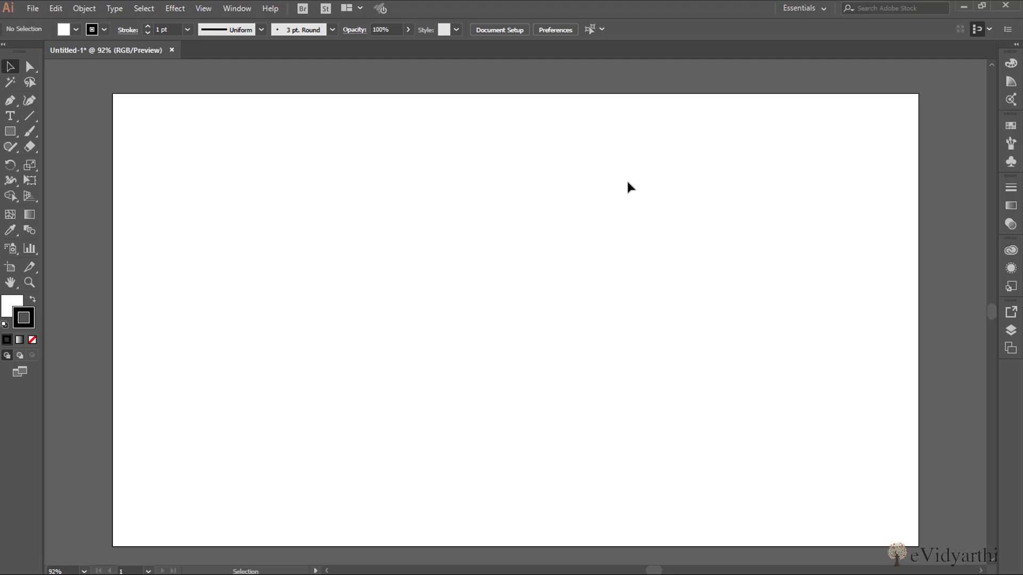
Place the ORFF130.jpg line-art image onto the artboard
left_click(29, 11)
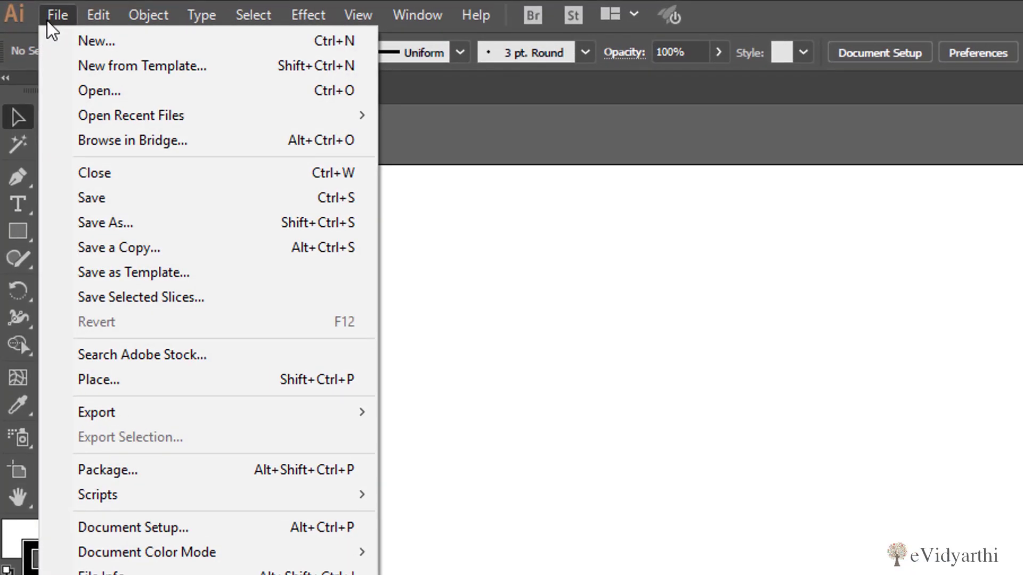
left_click(125, 386)
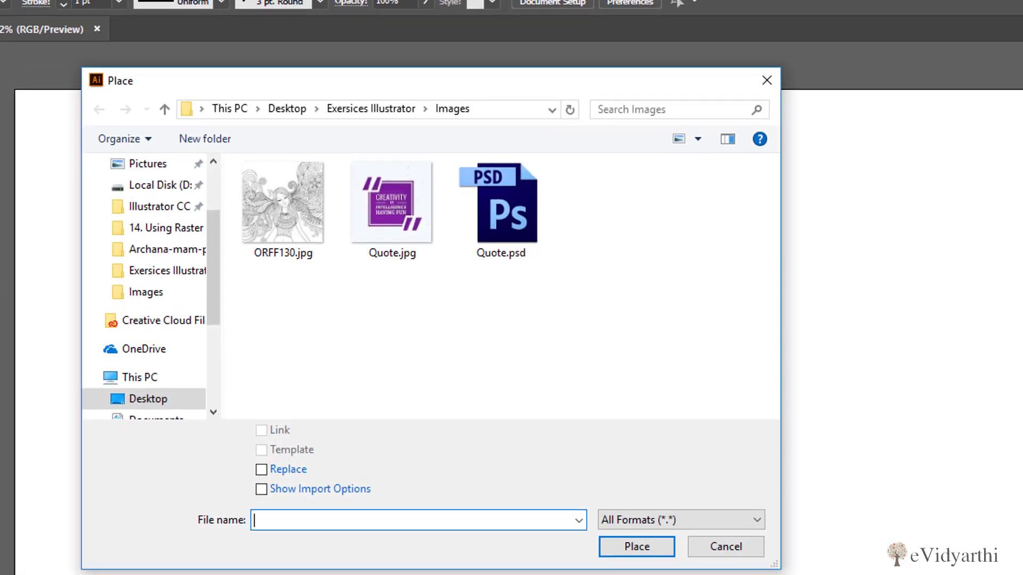
left_click(270, 216)
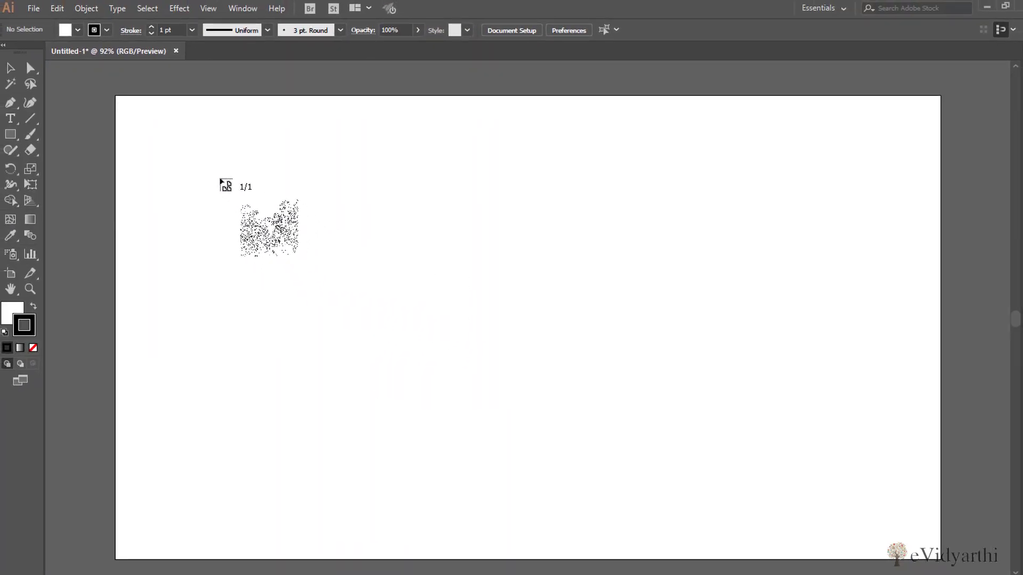
left_click(204, 172)
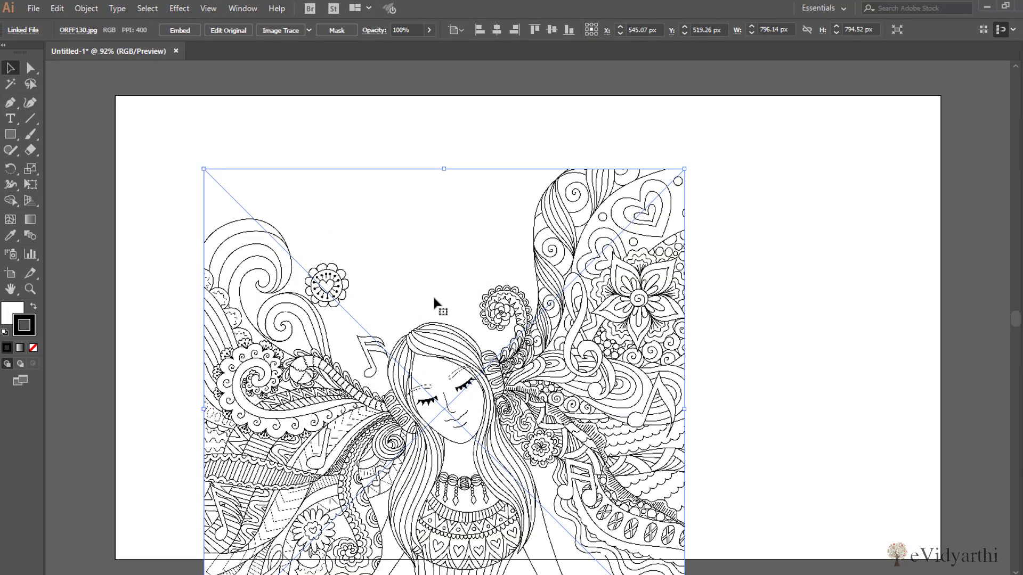
Scale the placed image down to about 720 × 718 px and move it up-left
left_click_drag(432, 279, 435, 250)
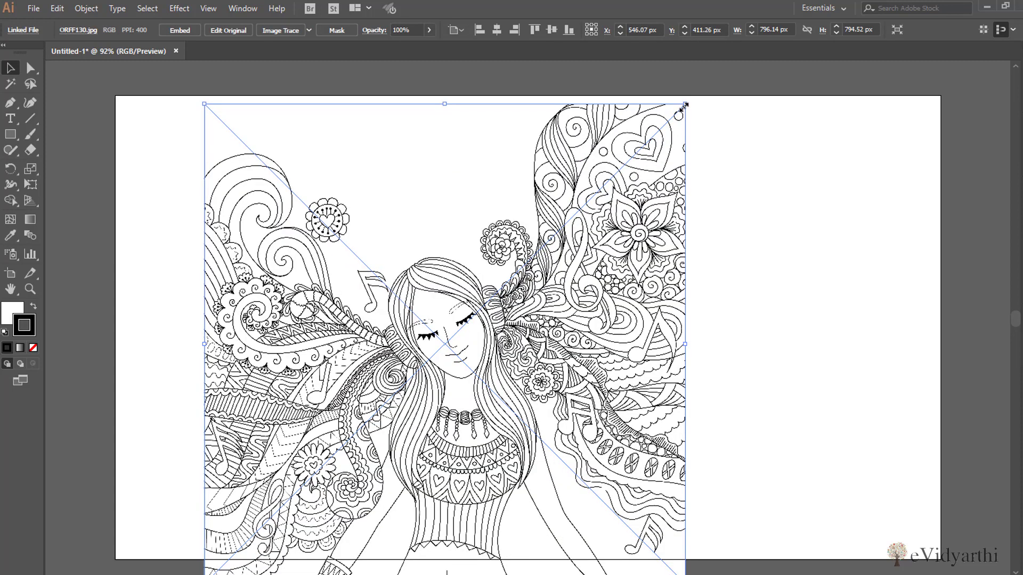
left_click_drag(684, 106, 658, 131)
left_click_drag(535, 198, 488, 182)
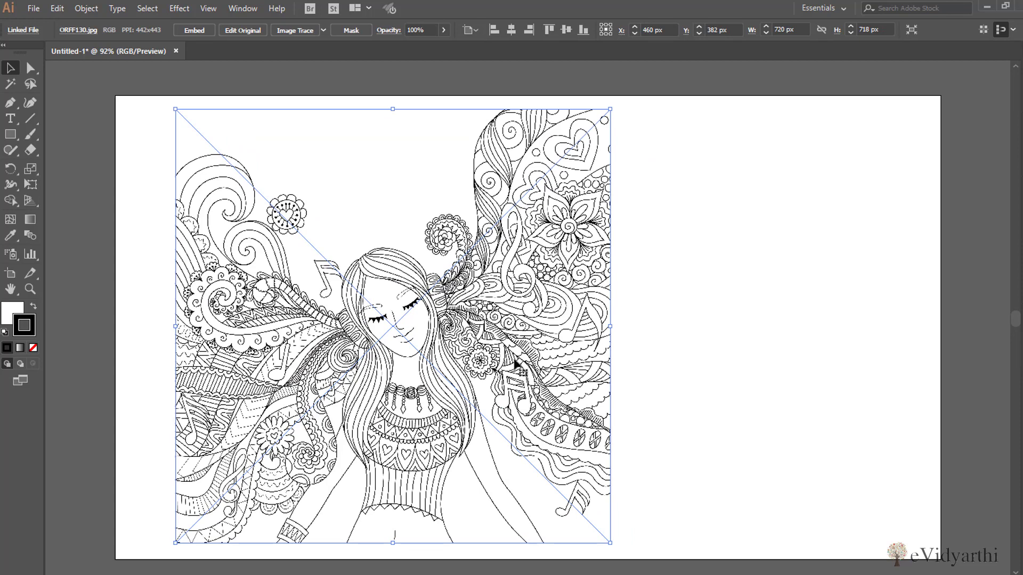
key("ctrl+plus")
key("ctrl+plus")
key("ctrl+plus")
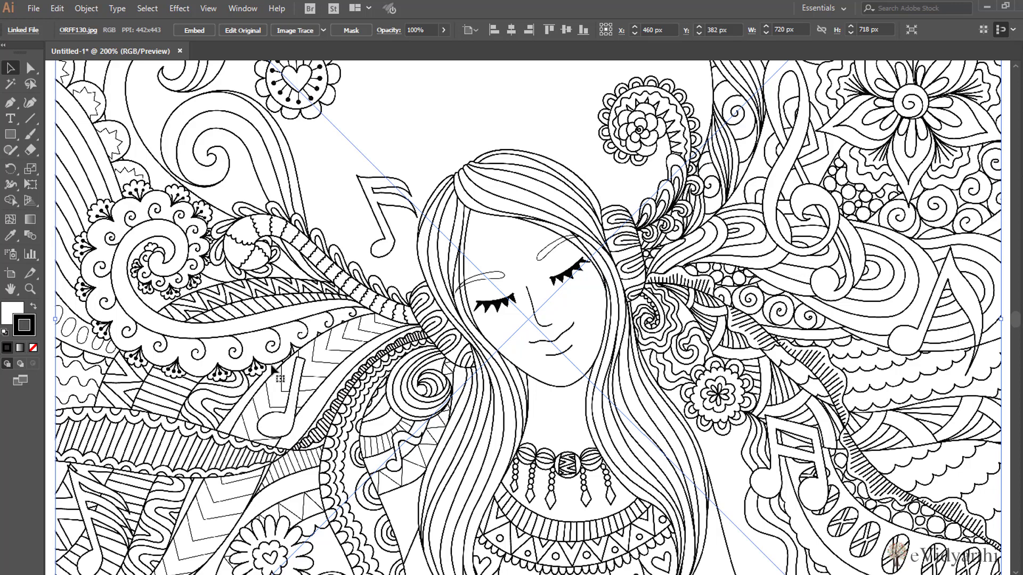
key("p")
key("ctrl+1")
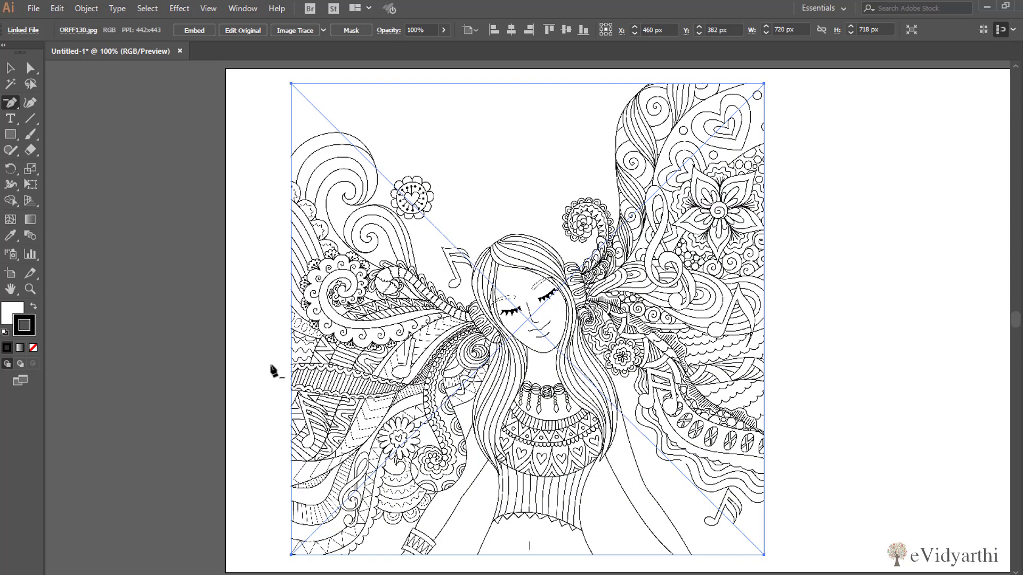
left_click_drag(489, 302, 339, 301)
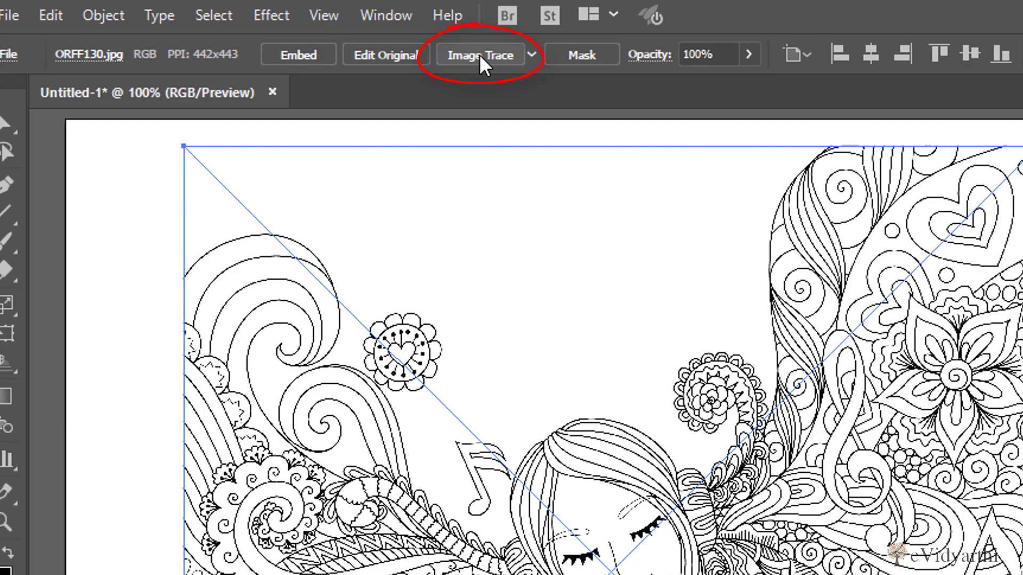
Apply Image Trace to the selected line-art using the Default preset
left_click(479, 55)
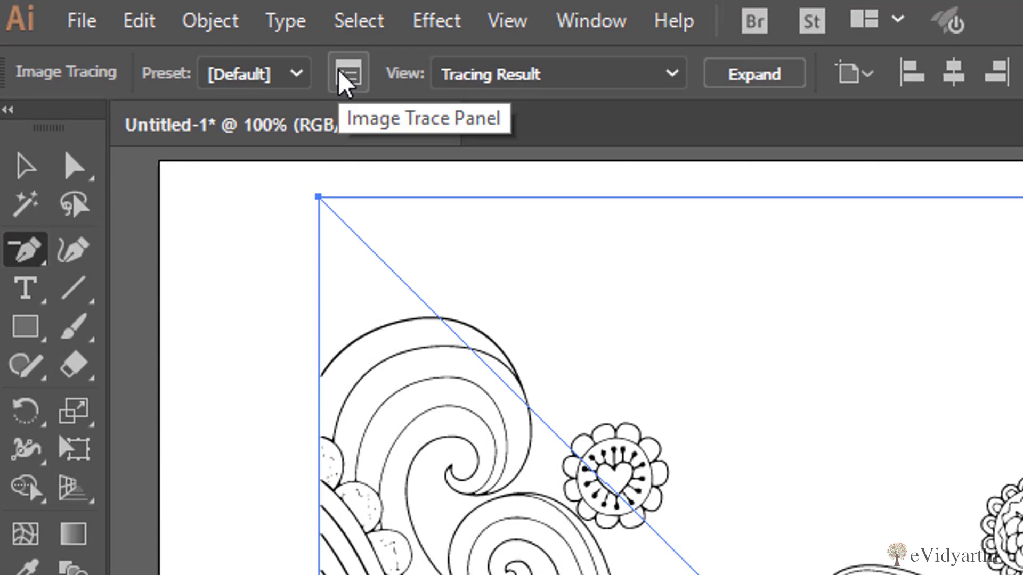
Open the Image Trace panel and retrace with the Auto-Color preset
left_click(347, 75)
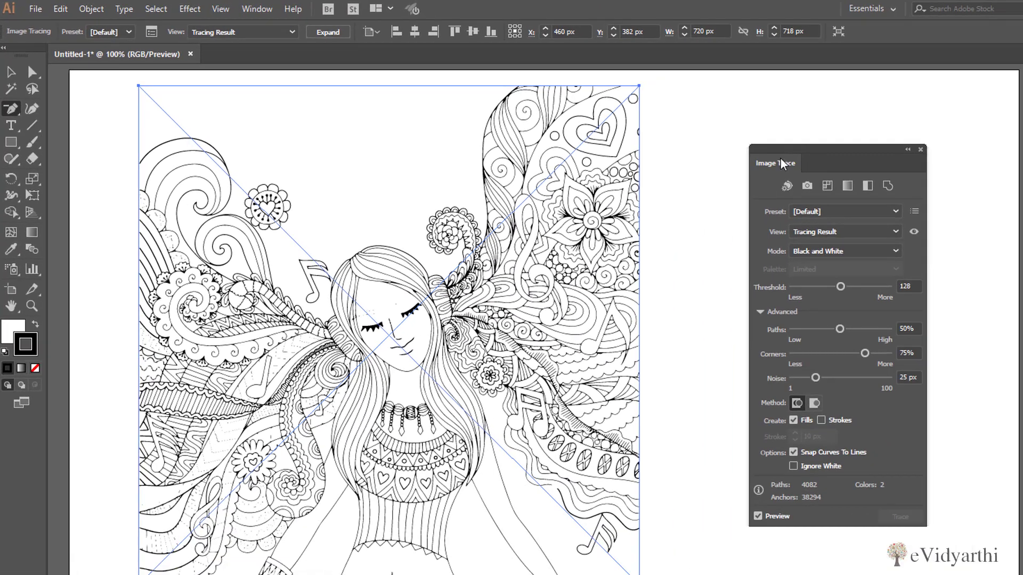
left_click_drag(772, 162, 752, 149)
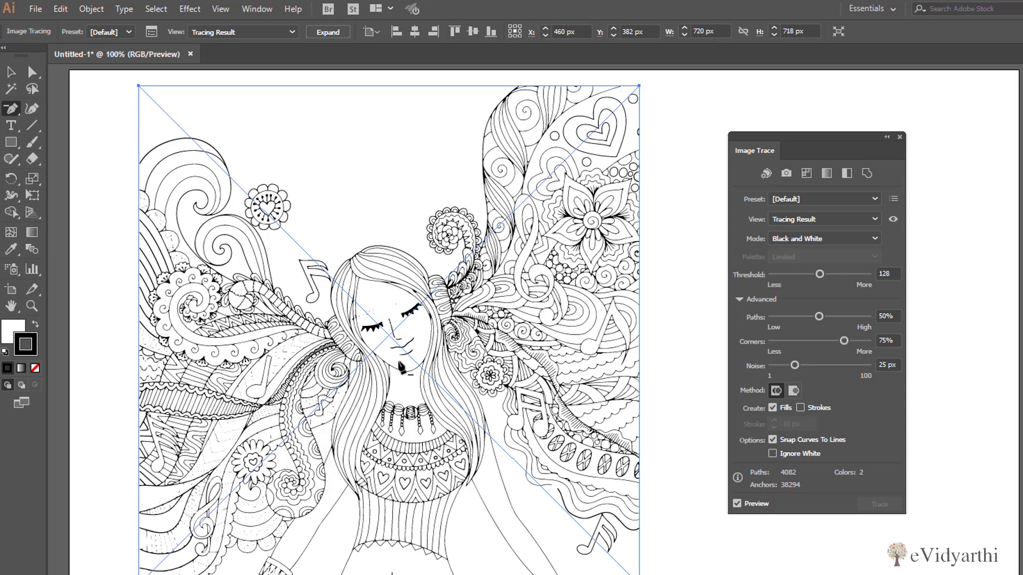
left_click(765, 173)
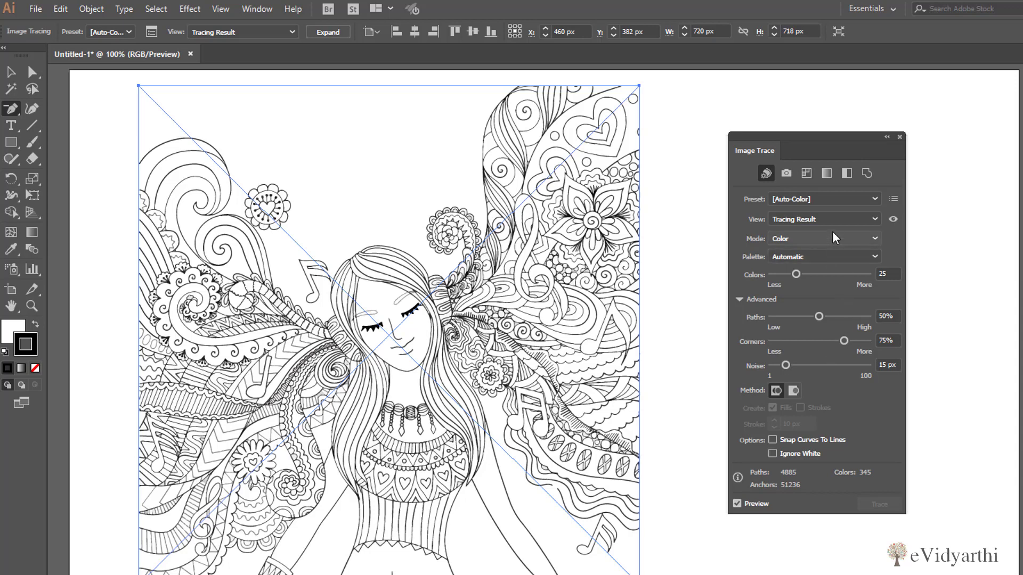
left_click(873, 220)
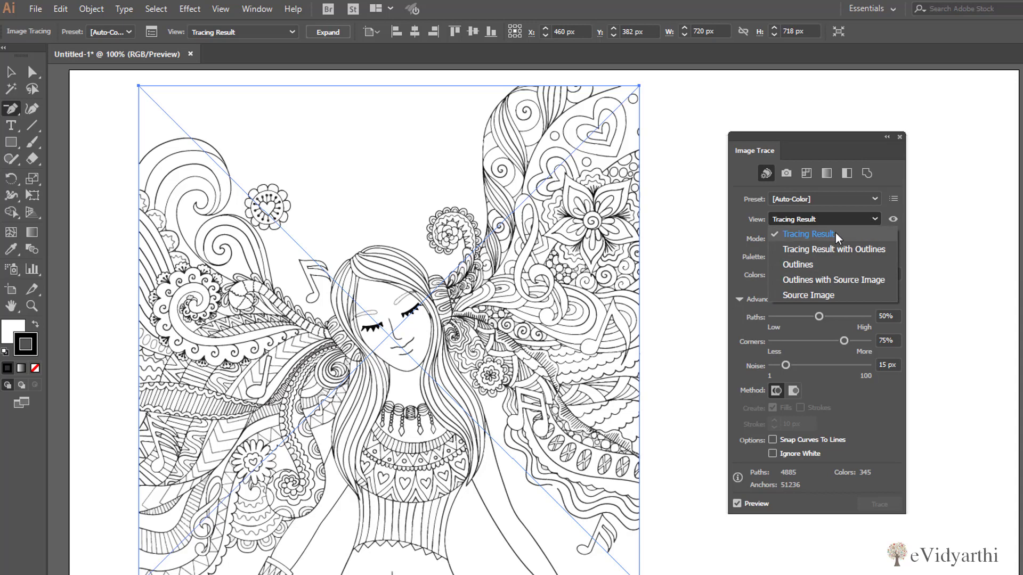
left_click(823, 296)
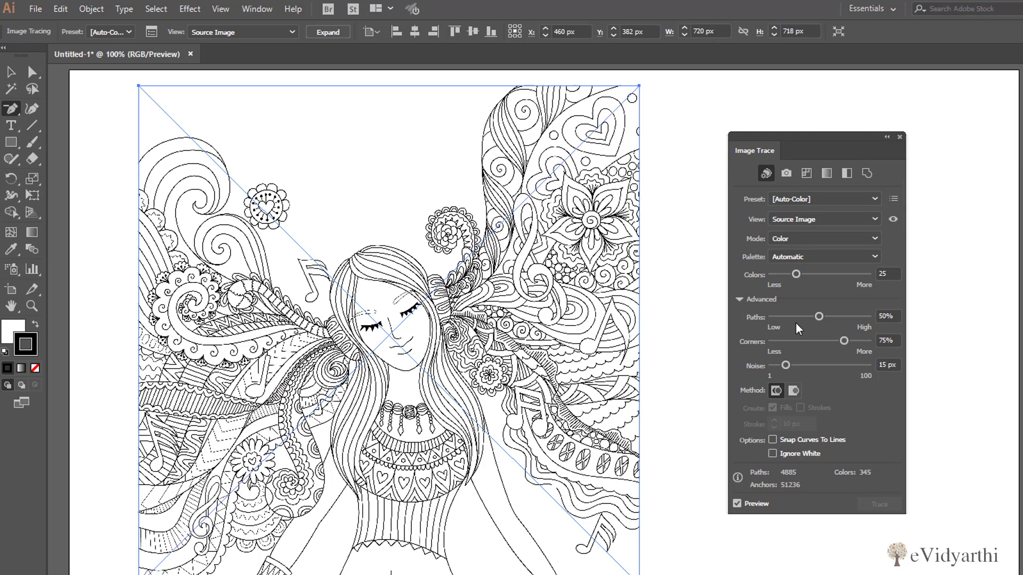
left_click(858, 221)
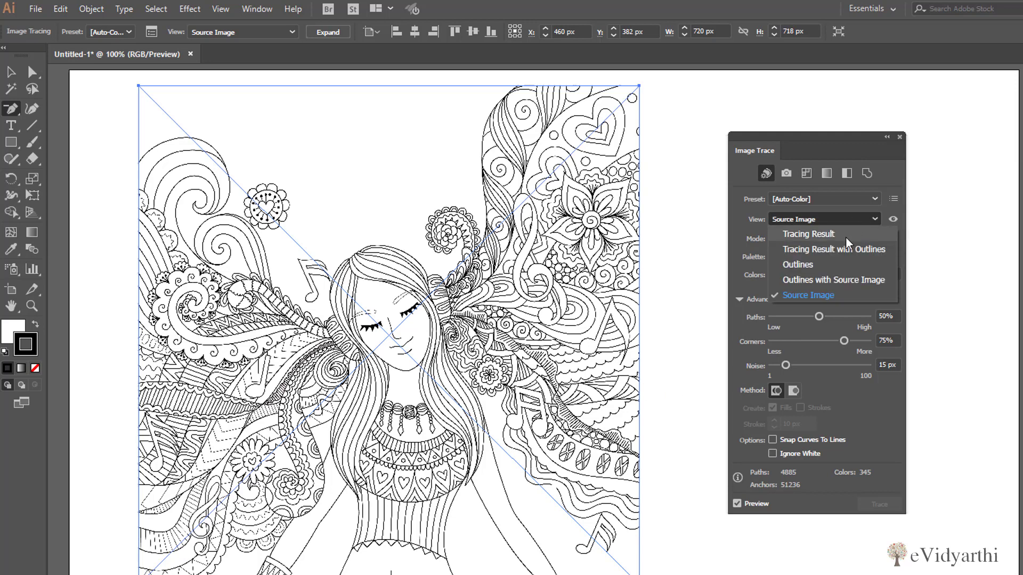
left_click(844, 235)
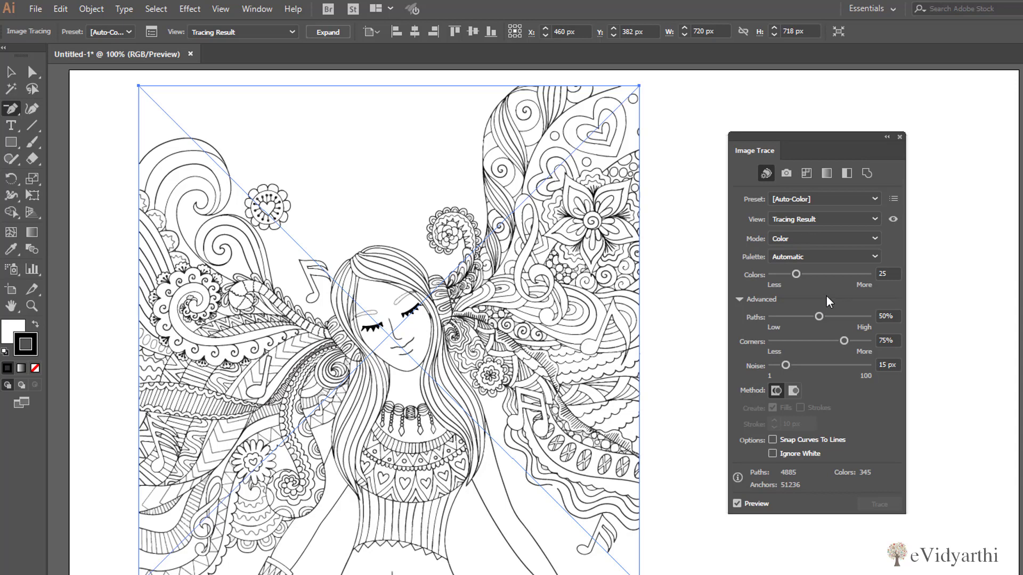
Retrace the line-art with the High Color preset at 85 colors
left_click(785, 174)
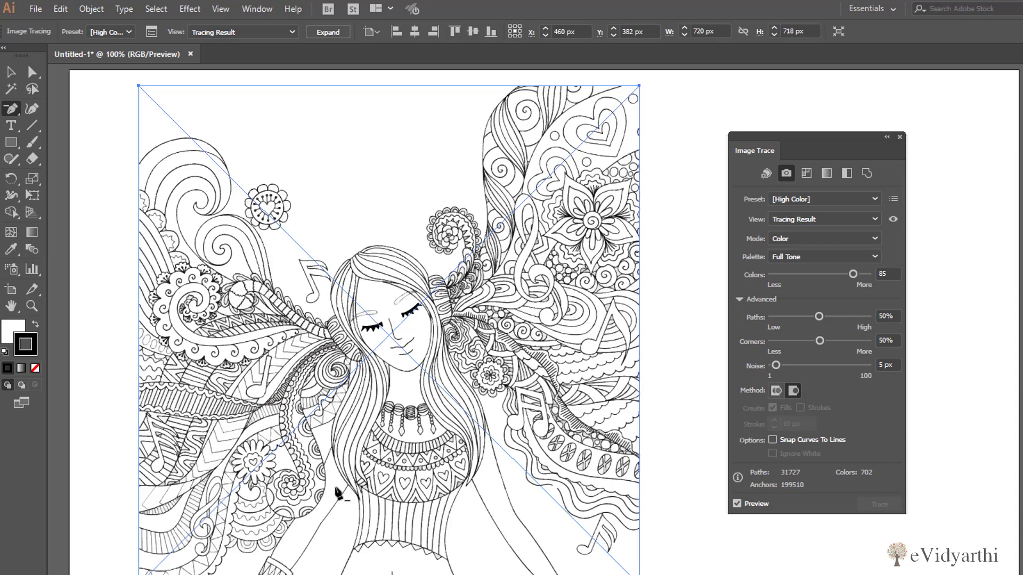
left_click(792, 197)
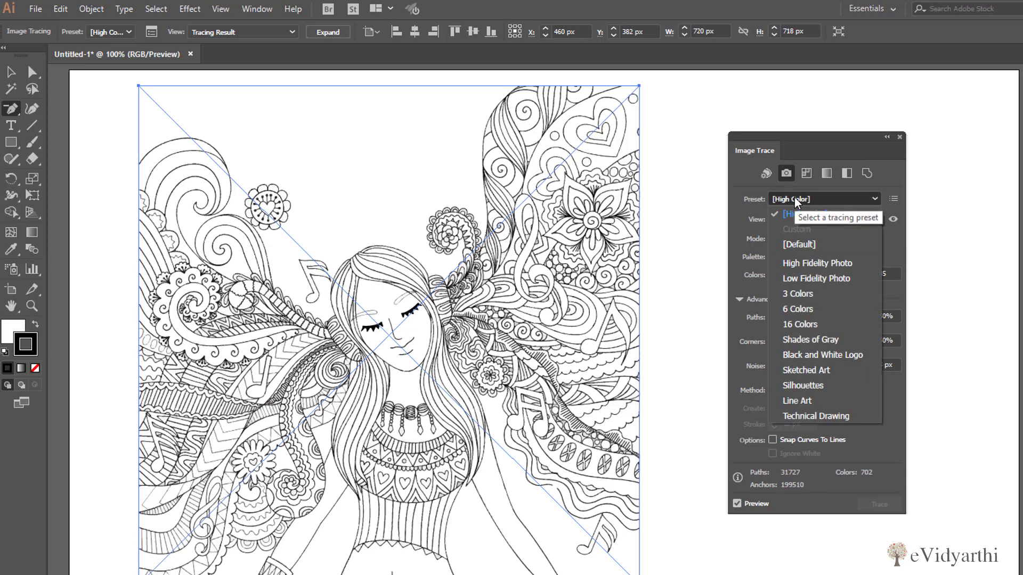
left_click(746, 207)
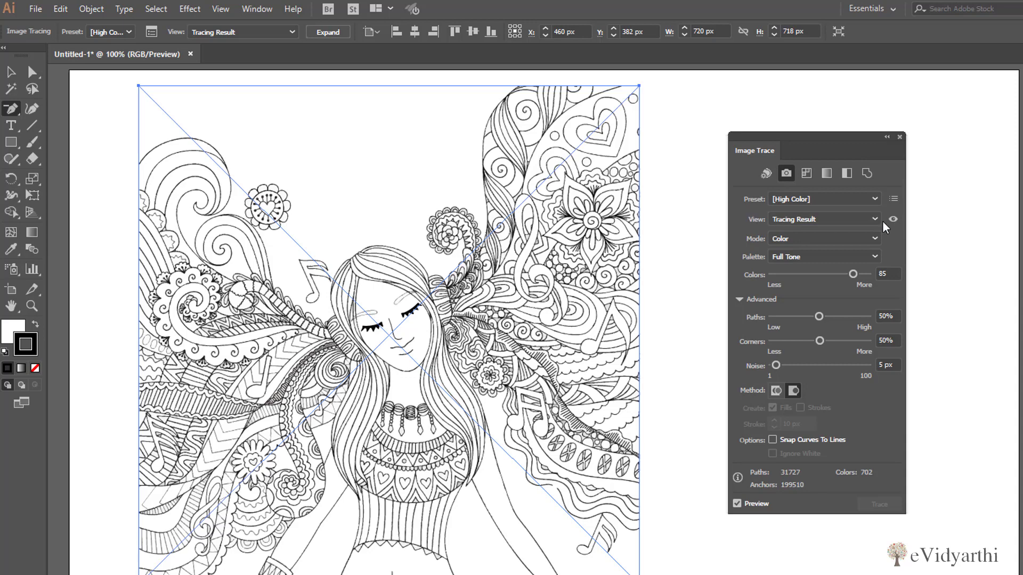
left_click(867, 219)
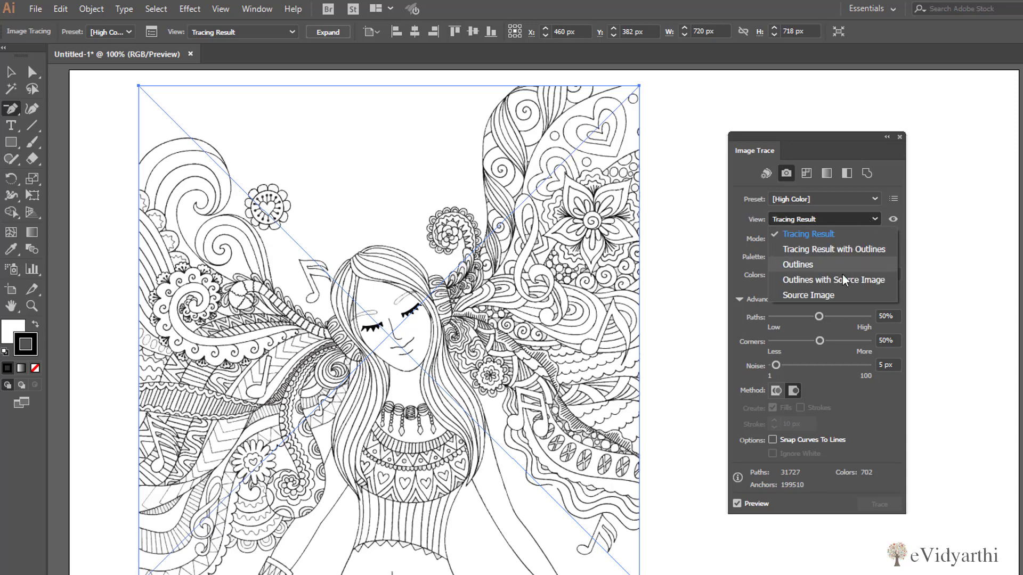
left_click(824, 296)
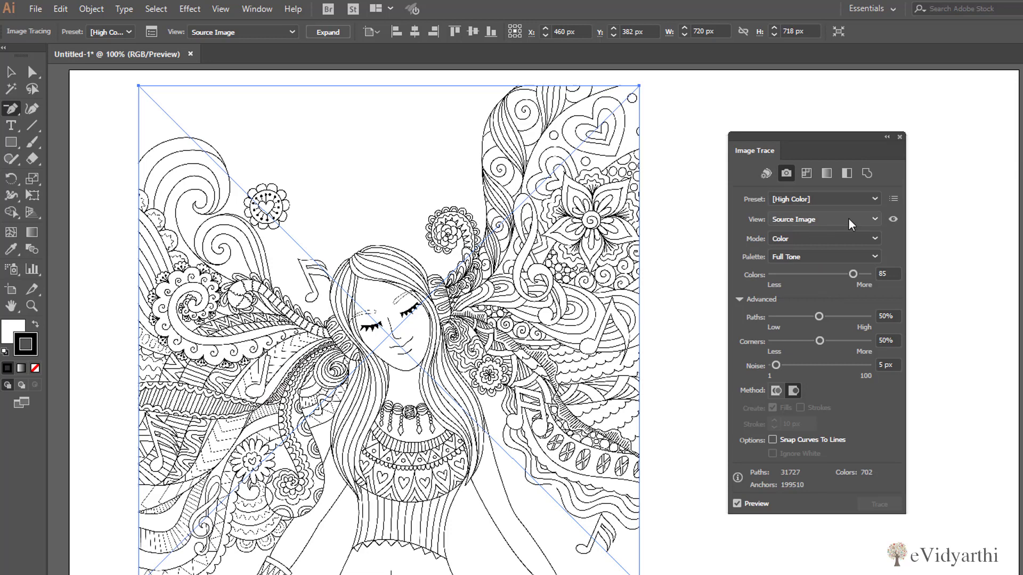
left_click(849, 220)
left_click(836, 233)
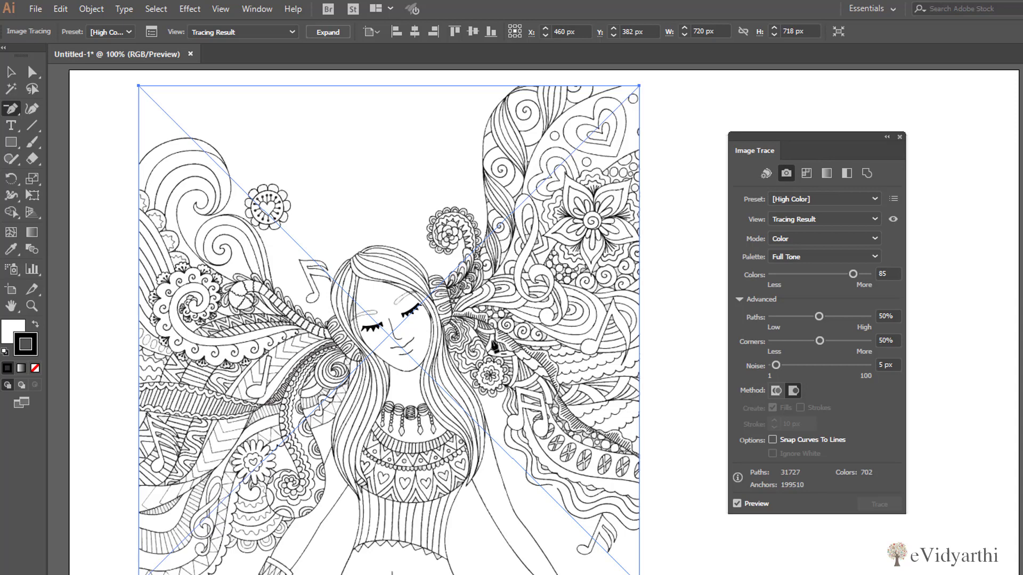
Close the Image Trace panel and shrink the traced artwork to about 566 × 555 px
left_click(900, 137)
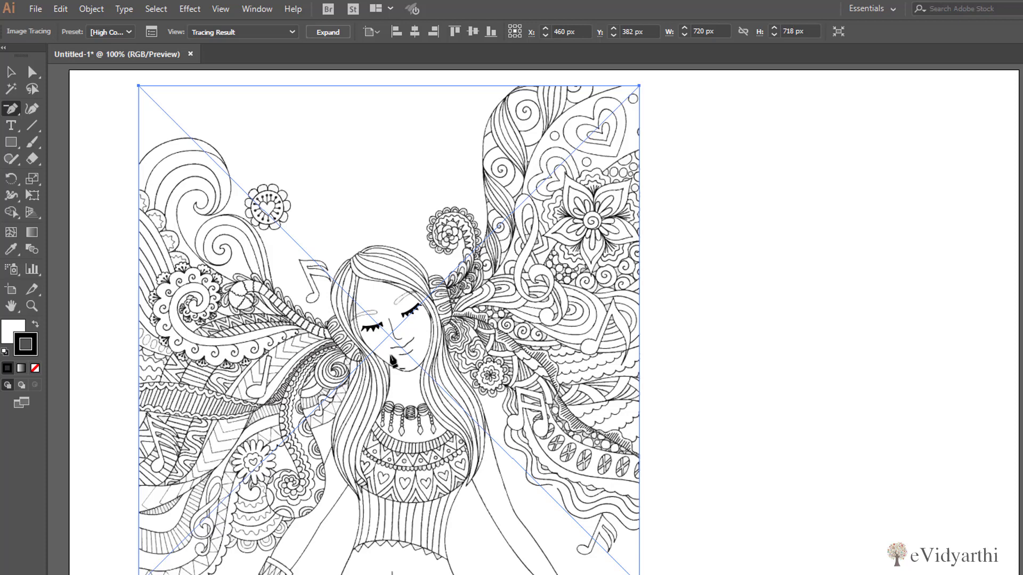
left_click(11, 72)
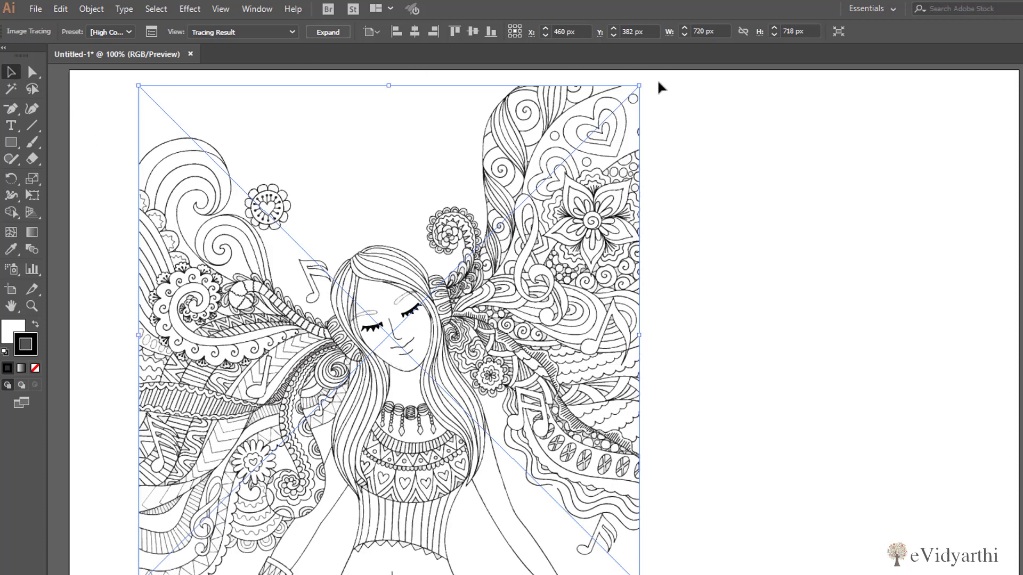
mouse_move(639, 86)
left_mouse_down()
mouse_move(637, 162)
mouse_move(585, 162)
mouse_move(530, 192)
mouse_move(530, 208)
mouse_move(531, 199)
left_mouse_up()
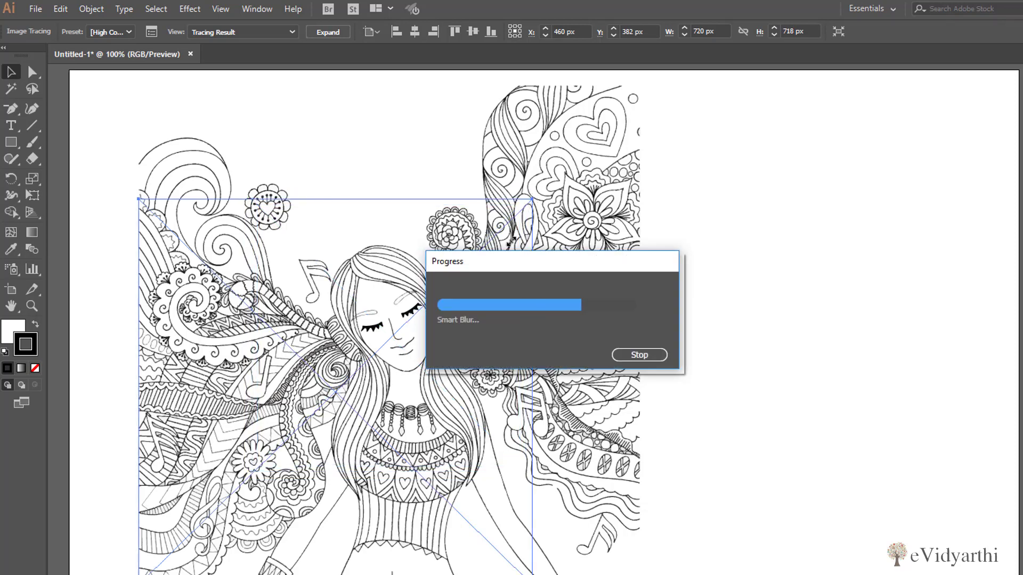